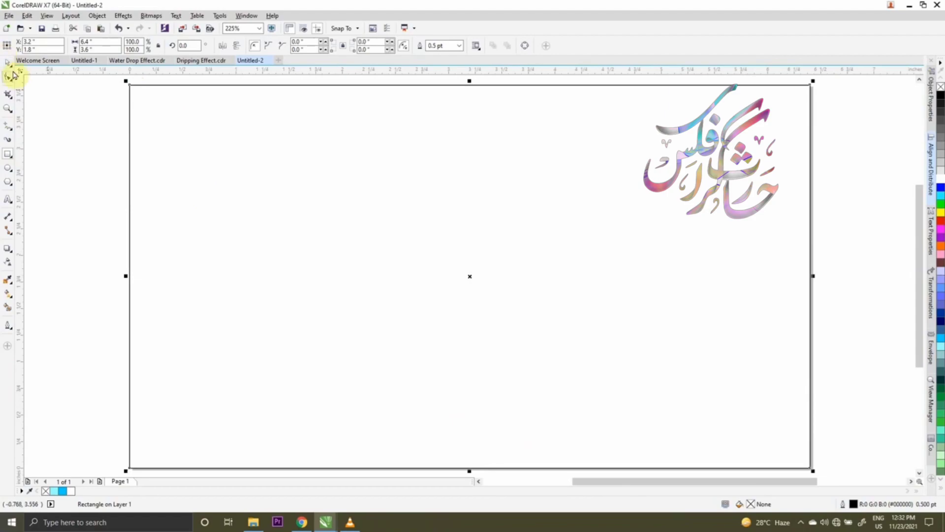
# Fill the page-sized rectangle with sky blue and remove its outline
pyautogui.click(941, 340)
pyautogui.rightClick(940, 88)
# Add the artistic text "WATER" on the blue background and set its font to Cooper Black
pyautogui.click(8, 199)
pyautogui.click(303, 238)
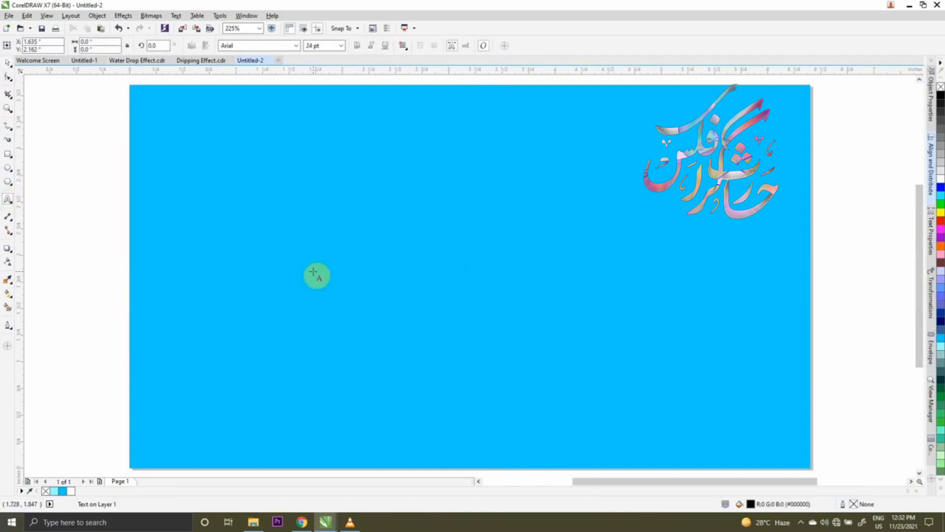
pyautogui.write('WATER')
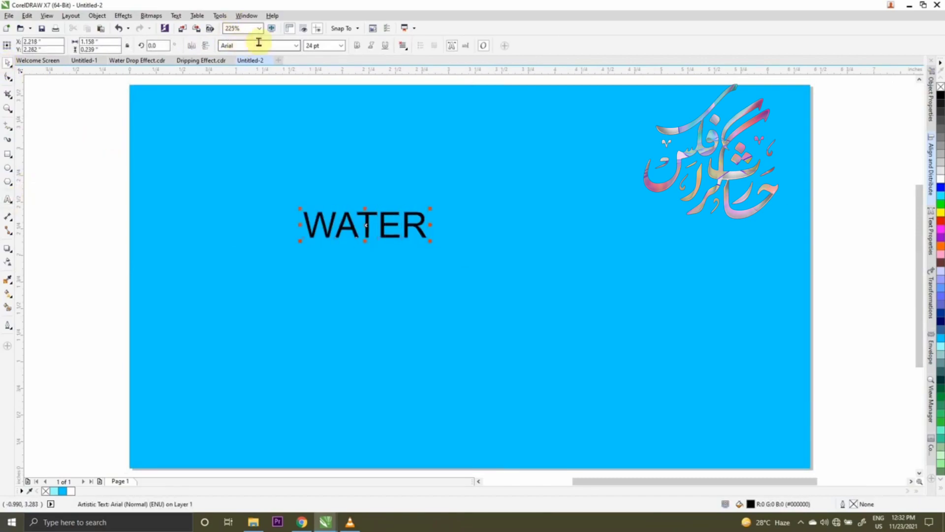
pyautogui.click(297, 46)
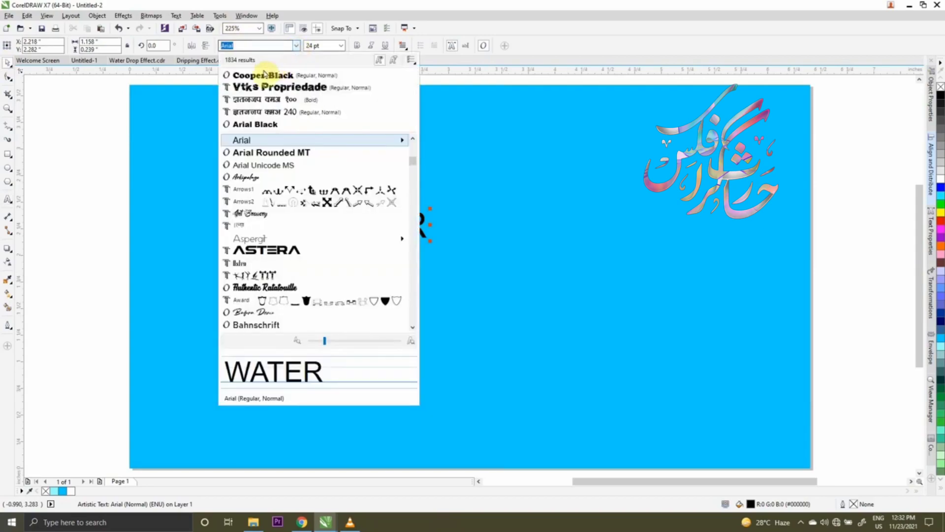
pyautogui.click(270, 73)
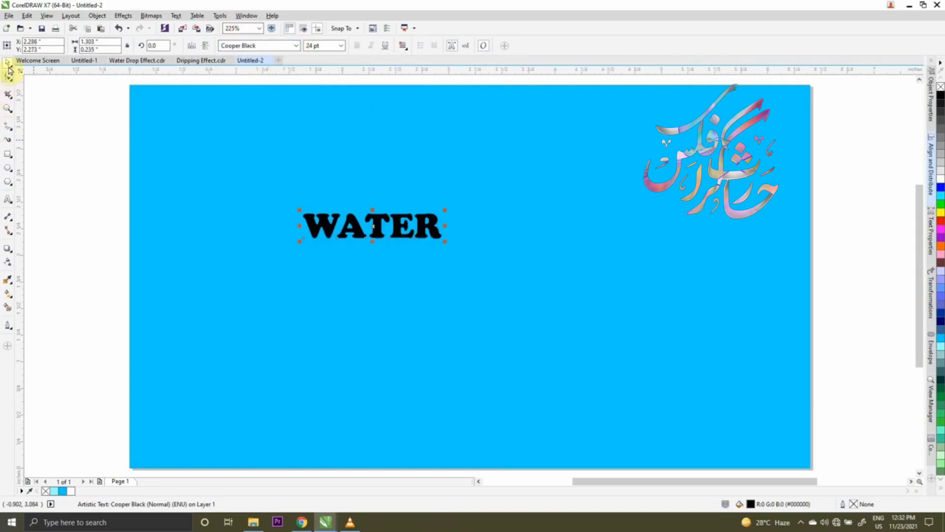
# Enlarge the WATER text to about 5.56 by 1.0 inches and centre it horizontally and vertically on the blue rectangle
pyautogui.moveTo(446, 243); pyautogui.dragTo(774, 428)
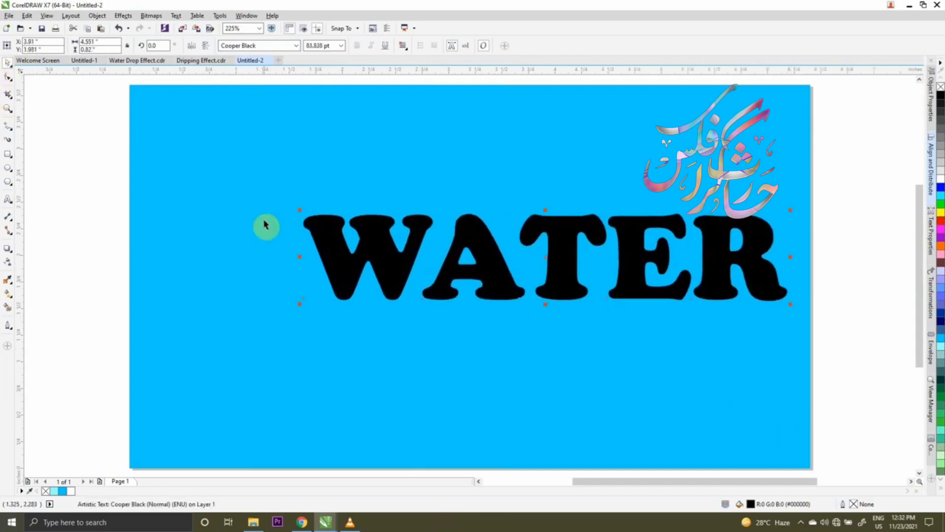
pyautogui.moveTo(302, 303); pyautogui.dragTo(195, 331)
pyautogui.keyDown('shift'); pyautogui.click(266, 376); pyautogui.keyUp('shift')
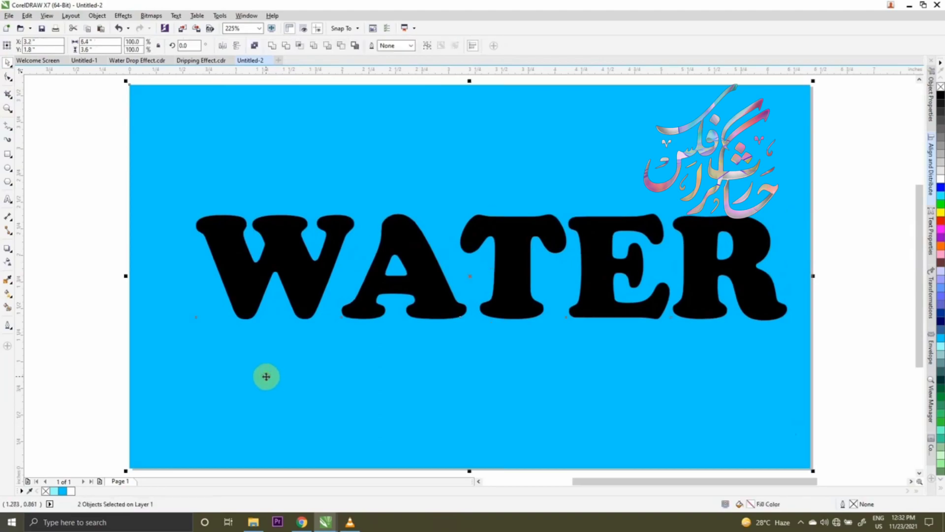
pyautogui.press('e')
pyautogui.press('c')
pyautogui.scroll(-3, 376, 293)
pyautogui.click(688, 324)
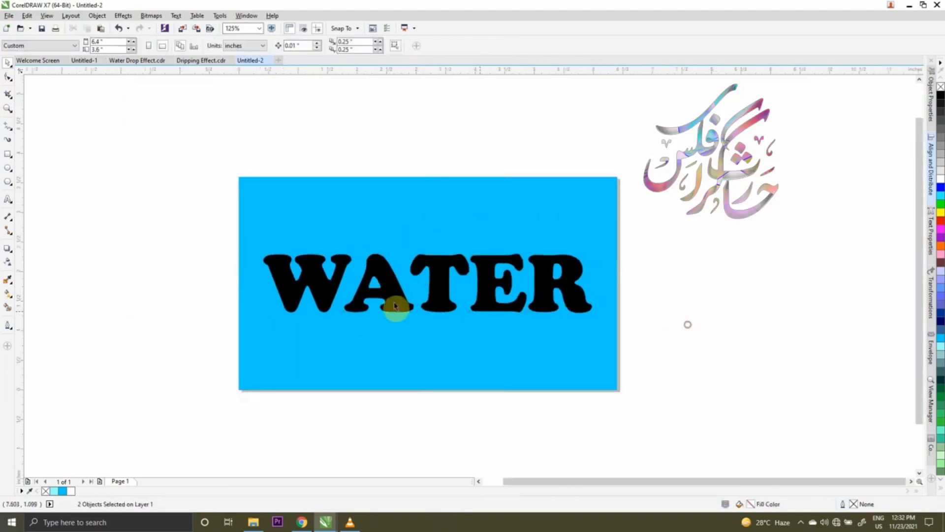
# Apply a linear black-to-white fountain fill to the WATER text, running from black at the letter tops to white at their bases
pyautogui.click(381, 300)
pyautogui.scroll(3, 335, 295)
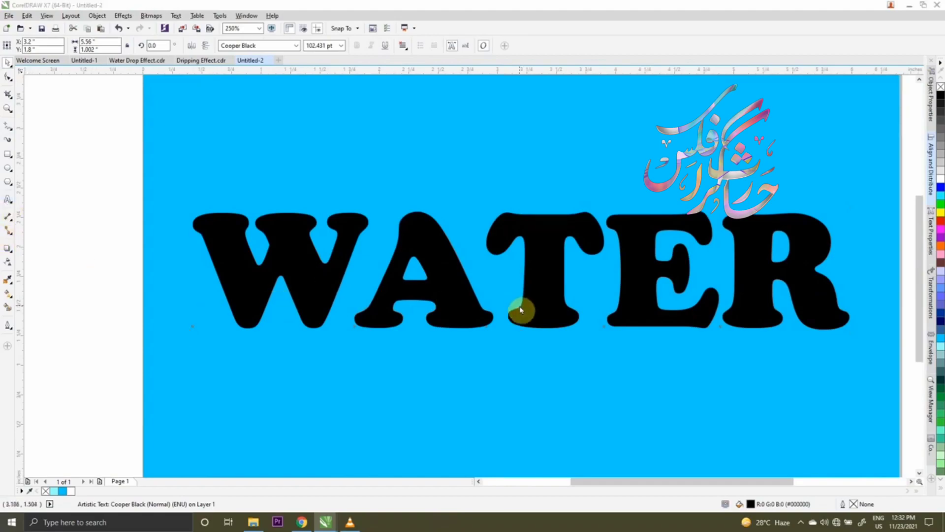
pyautogui.press('F11')
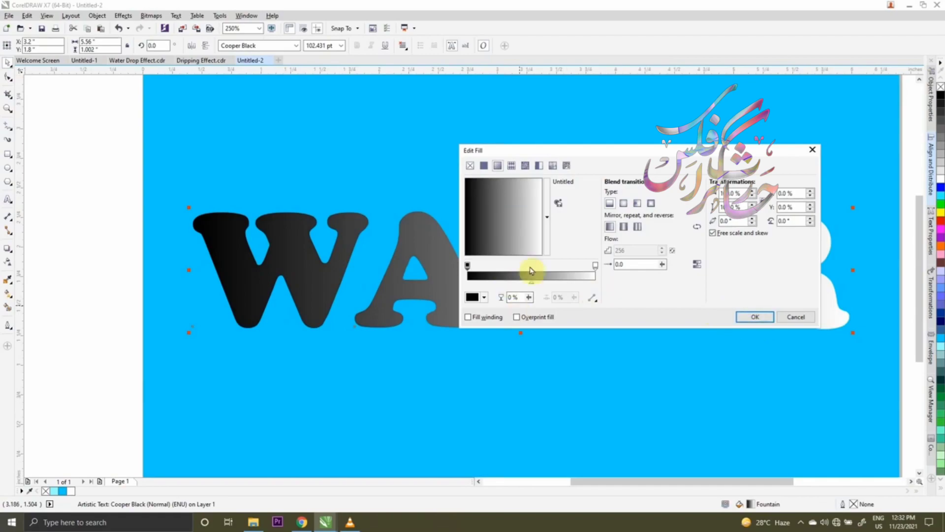
pyautogui.moveTo(481, 253); pyautogui.dragTo(510, 253)
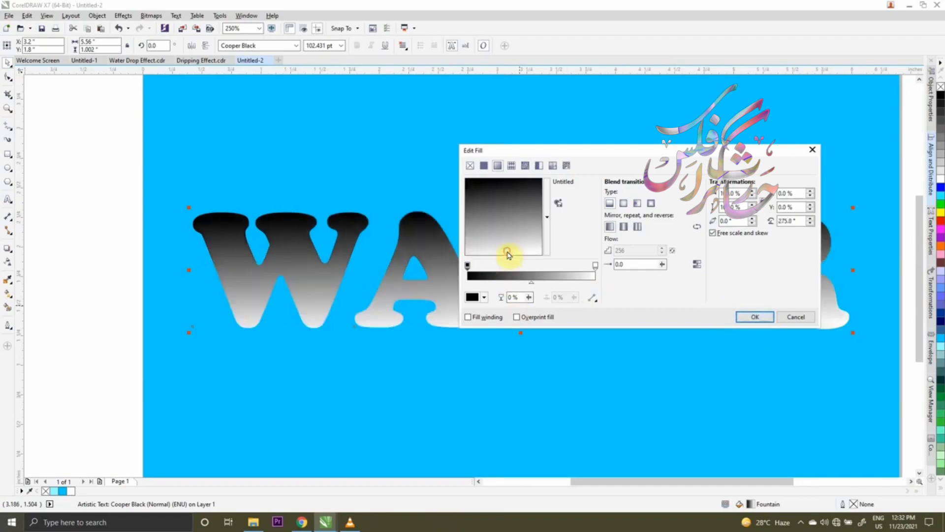
pyautogui.click(752, 318)
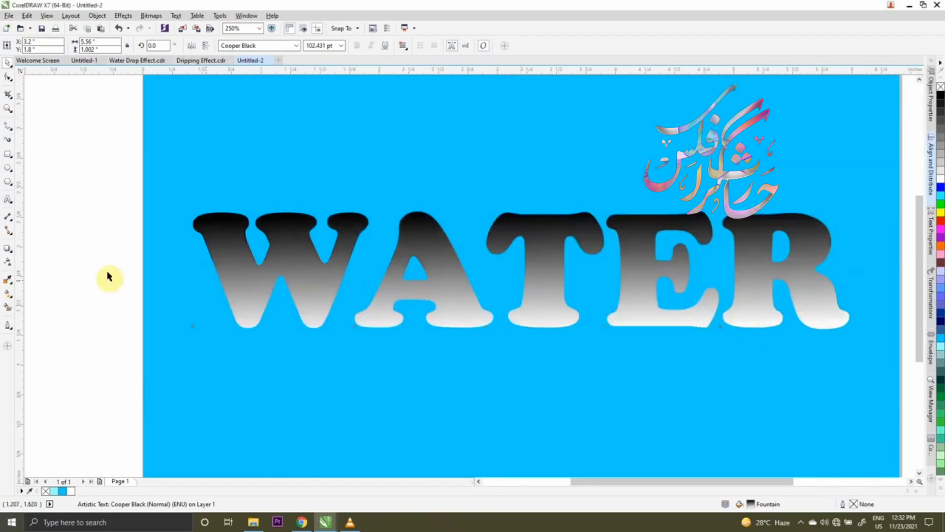
# Straighten the text's gradient to run vertically from above the letter T and shorten it so white begins around mid-height
pyautogui.click(8, 294)
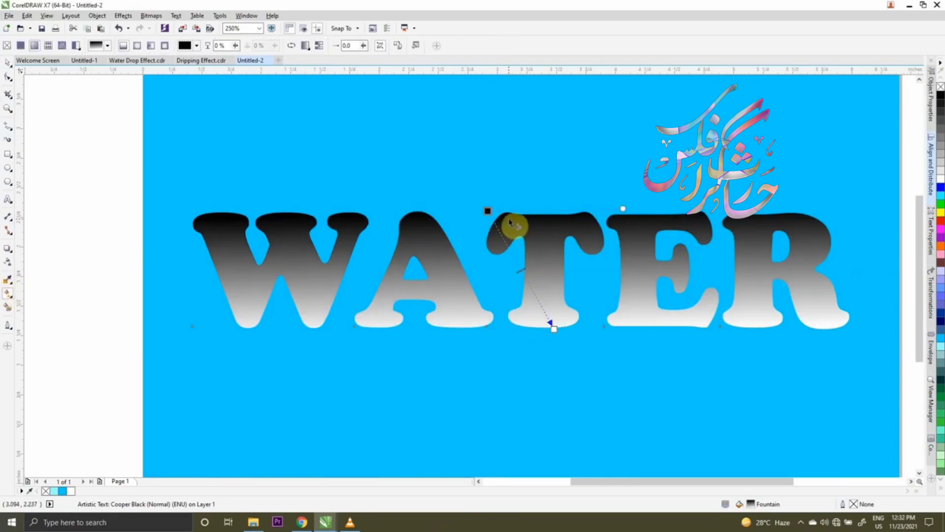
pyautogui.moveTo(494, 213); pyautogui.dragTo(537, 204)
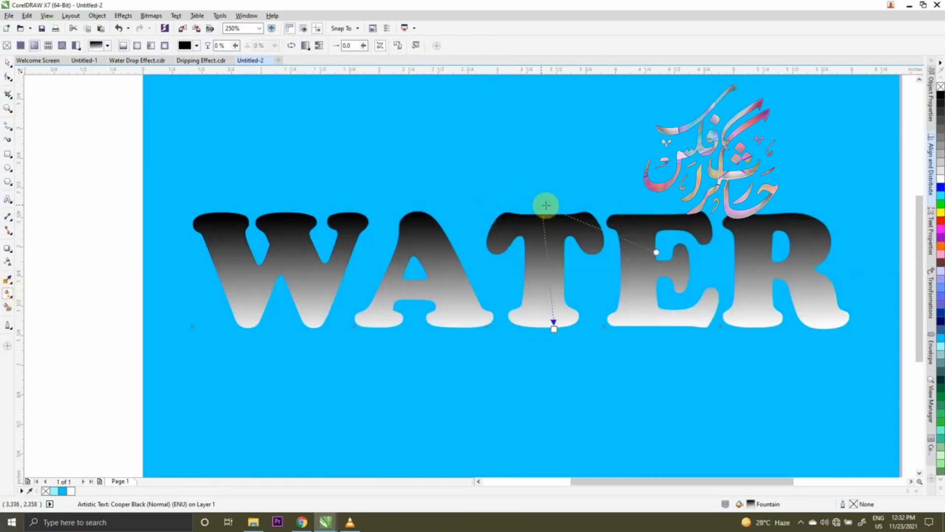
pyautogui.click(550, 206)
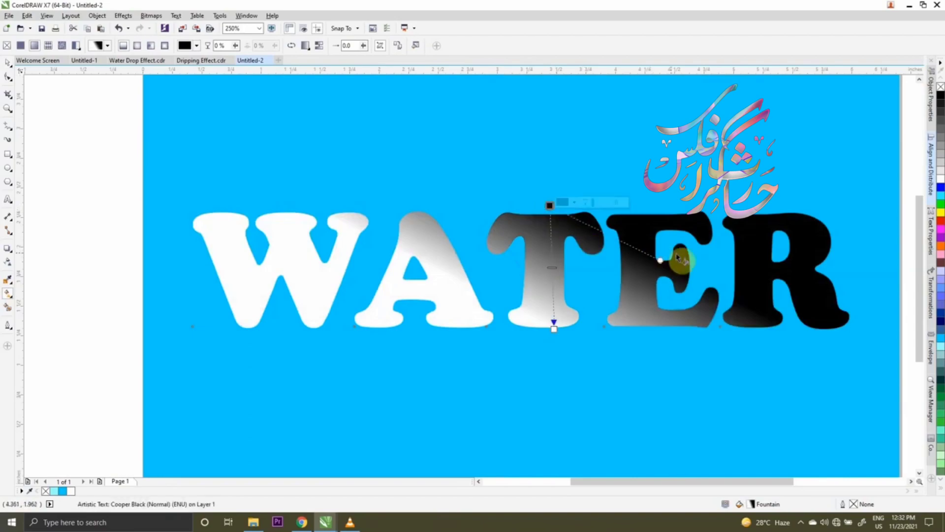
pyautogui.click(661, 204)
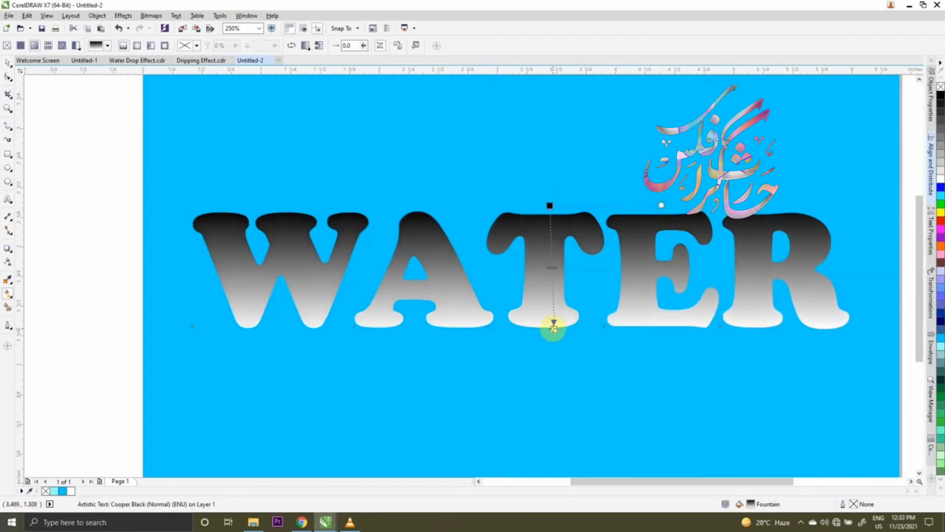
pyautogui.moveTo(553, 316); pyautogui.dragTo(548, 278)
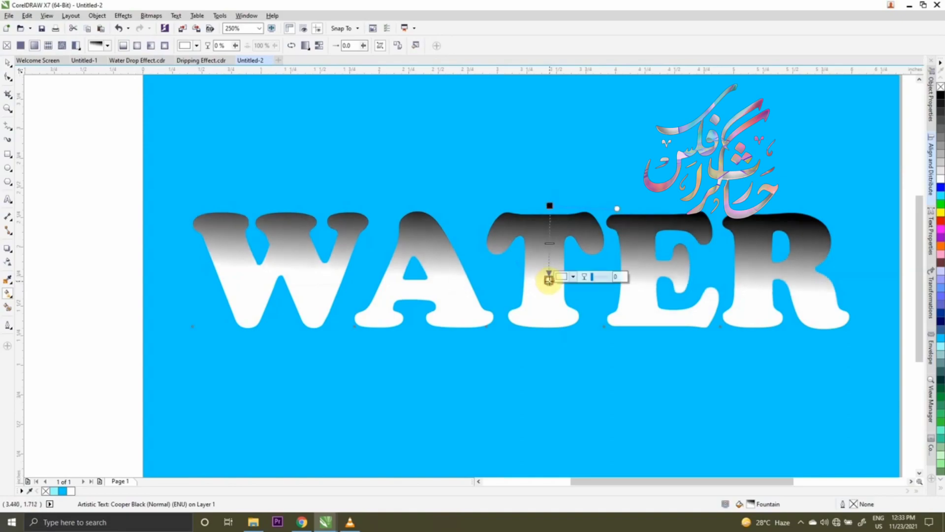
pyautogui.click(5, 64)
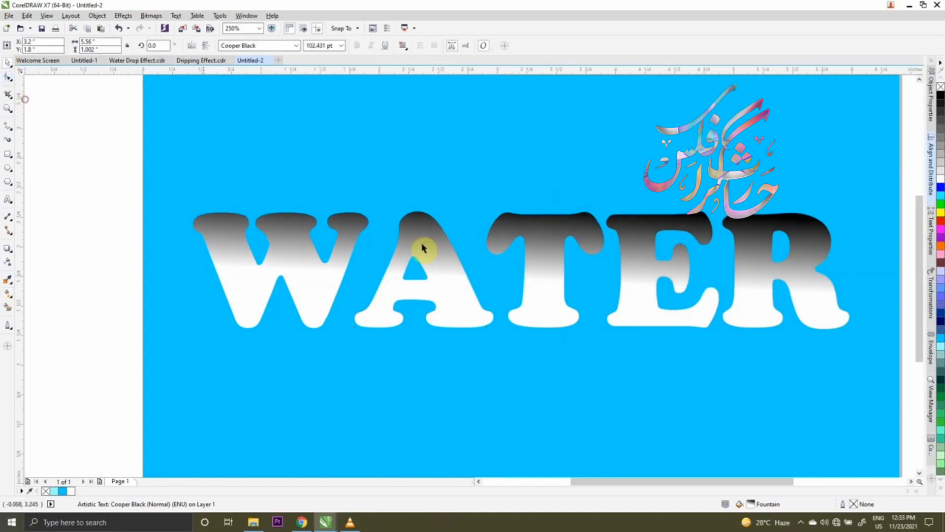
pyautogui.press('Escape')
pyautogui.scroll(-1, 222, 253)
pyautogui.scroll(1, 194, 271)
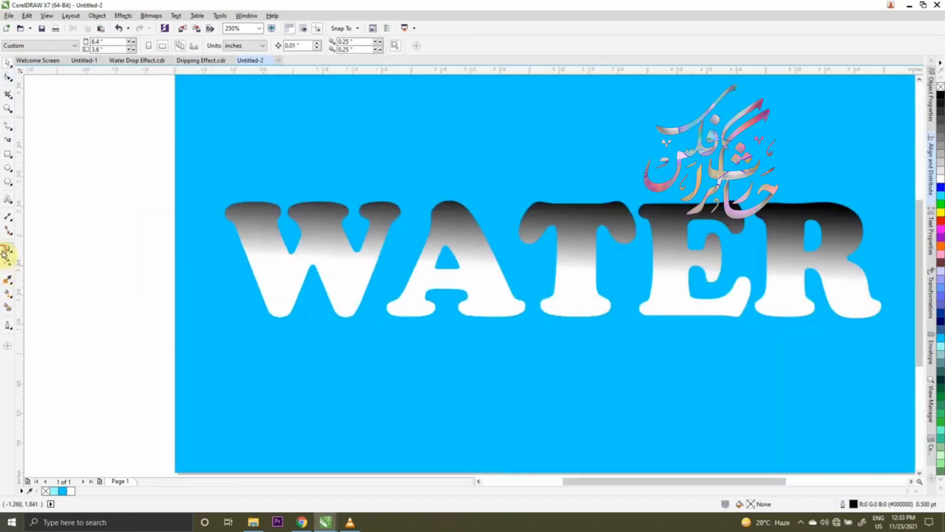
# Add a black Multiply drop shadow to the WATER text, offset about -0.03 and -0.021 inches, with opacity 50 and feathering 15
pyautogui.click(6, 251)
pyautogui.scroll(3, 580, 299)
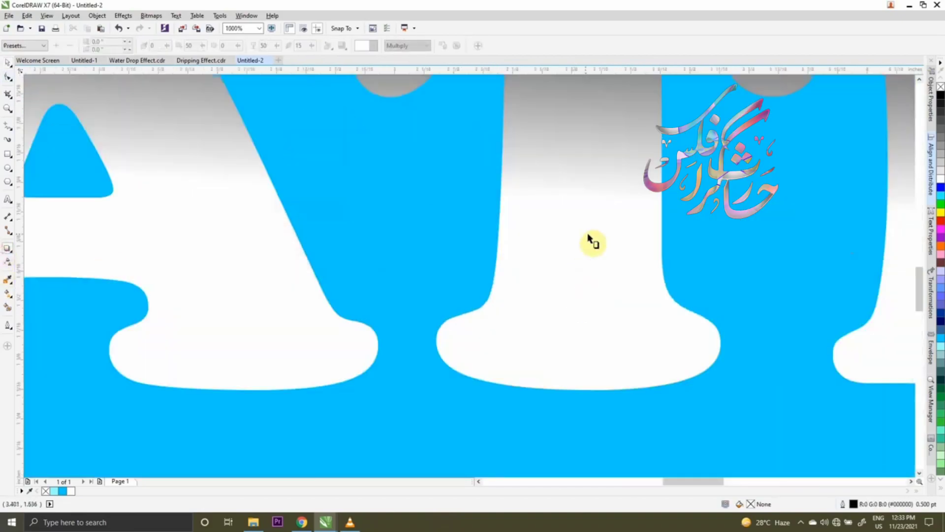
pyautogui.click(486, 385)
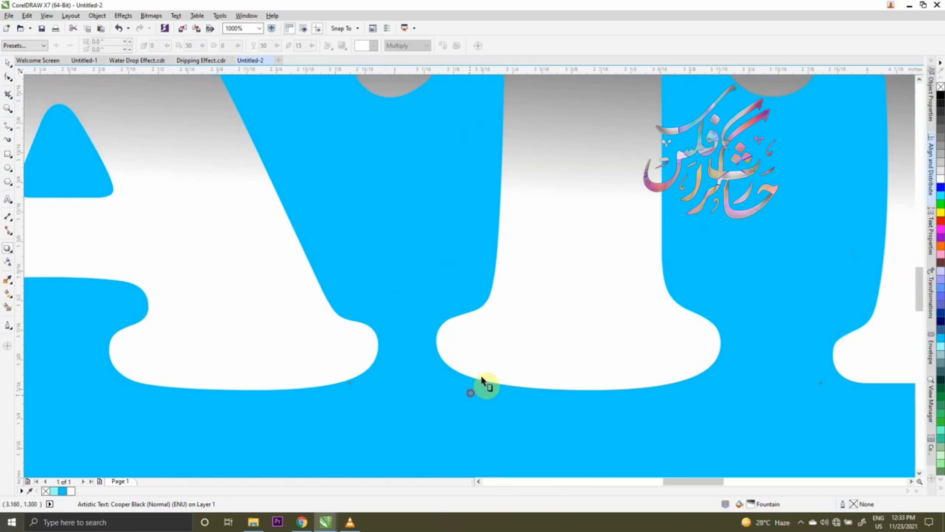
pyautogui.moveTo(339, 413); pyautogui.dragTo(194, 402)
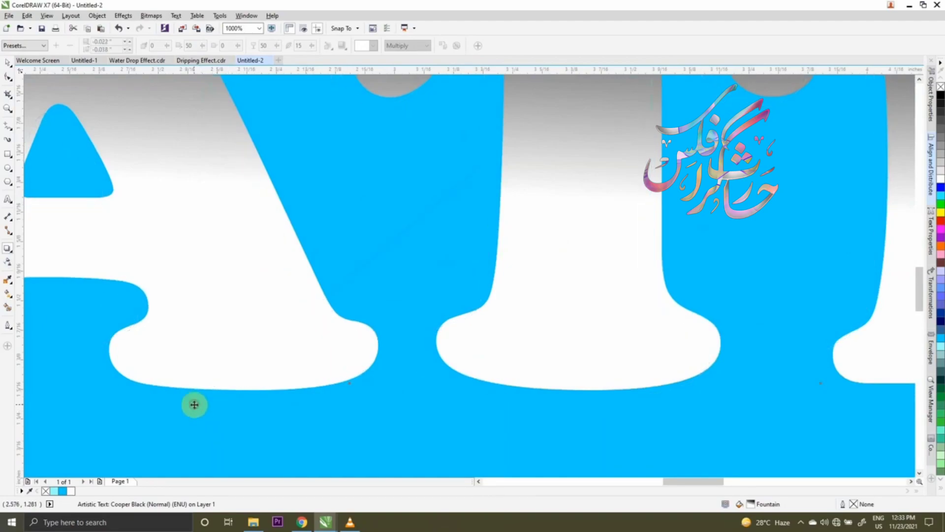
pyautogui.scroll(-2, 499, 358)
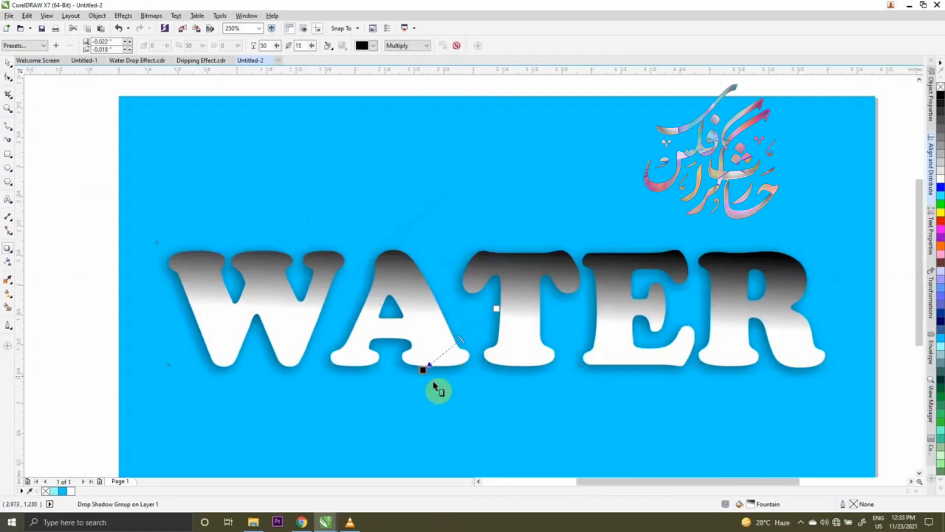
pyautogui.scroll(2, 424, 390)
pyautogui.moveTo(439, 336); pyautogui.dragTo(391, 335)
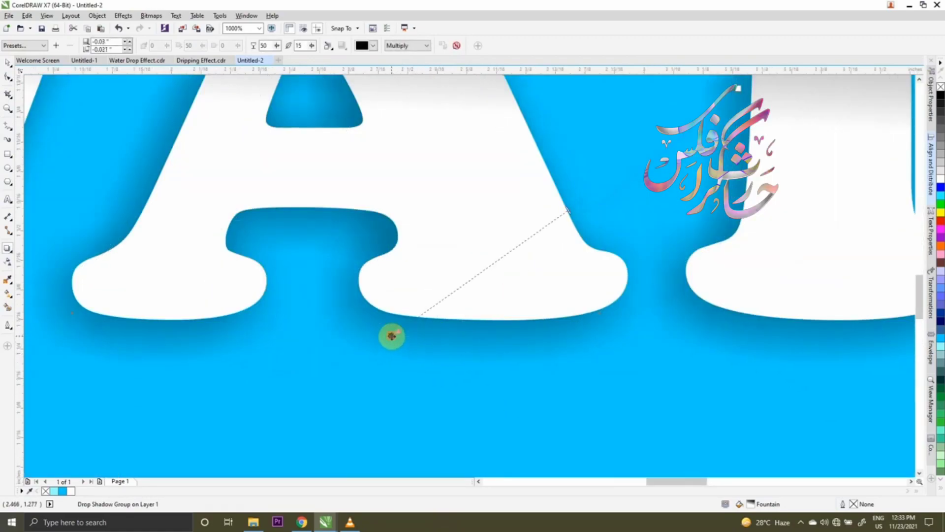
pyautogui.scroll(-2, 422, 348)
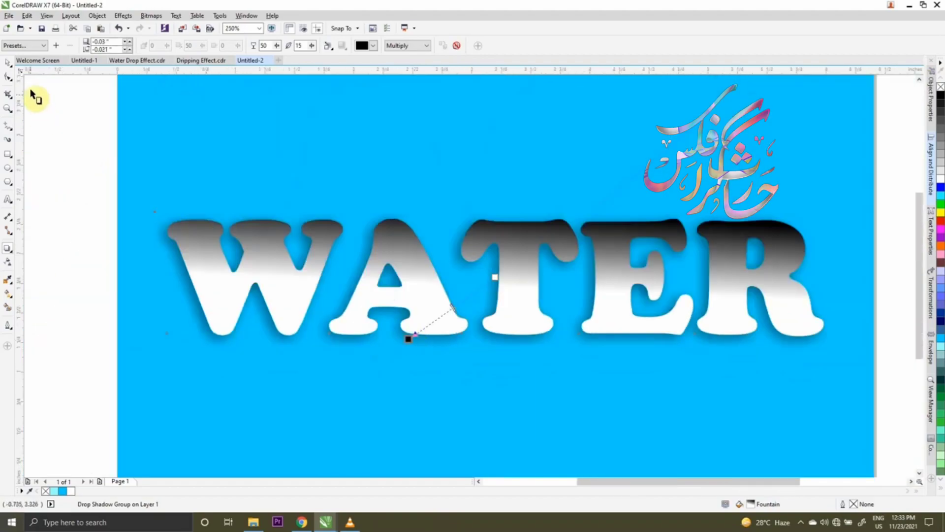
# Break the drop shadow group apart to separate the shadow from the WATER text, keeping the shadow in its place
pyautogui.click(5, 63)
pyautogui.click(185, 284)
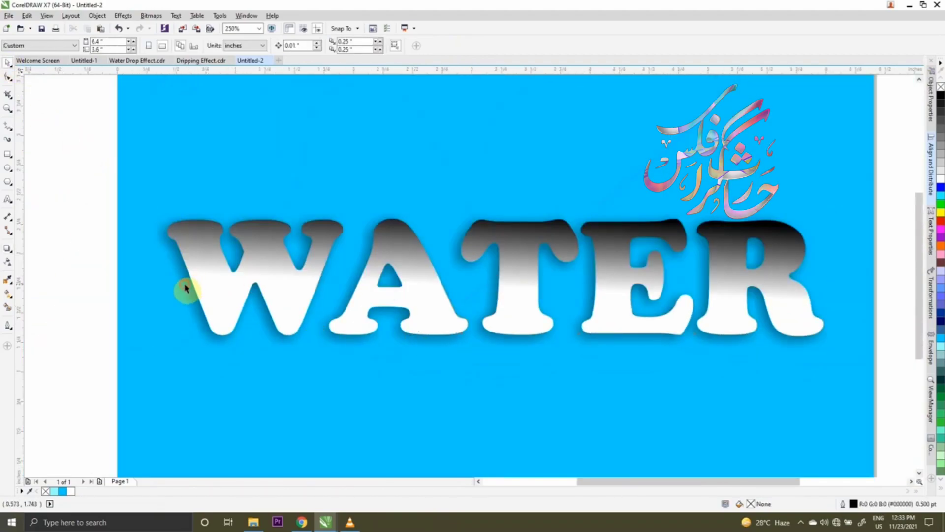
pyautogui.moveTo(57, 152); pyautogui.dragTo(884, 443)
pyautogui.click(100, 17)
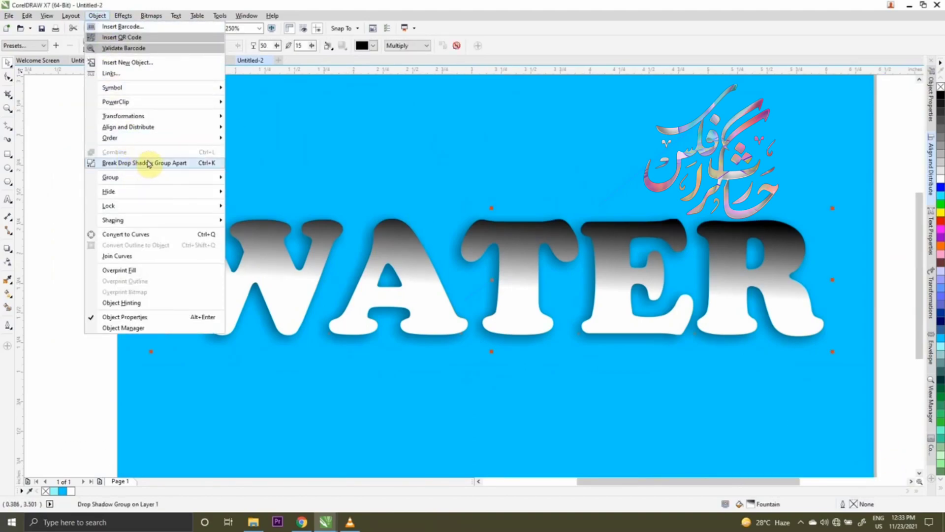
pyautogui.click(158, 162)
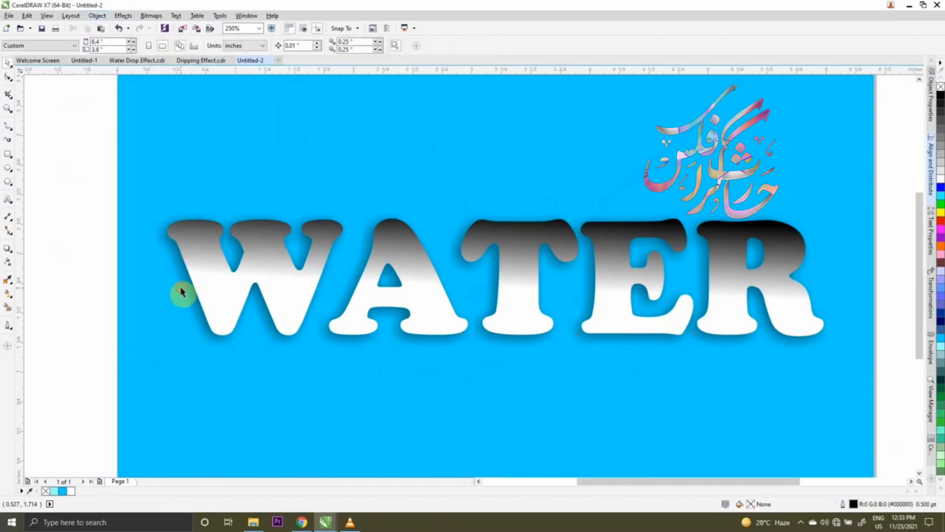
pyautogui.moveTo(183, 295); pyautogui.dragTo(176, 384)
pyautogui.hotkey('ctrl', 'z')
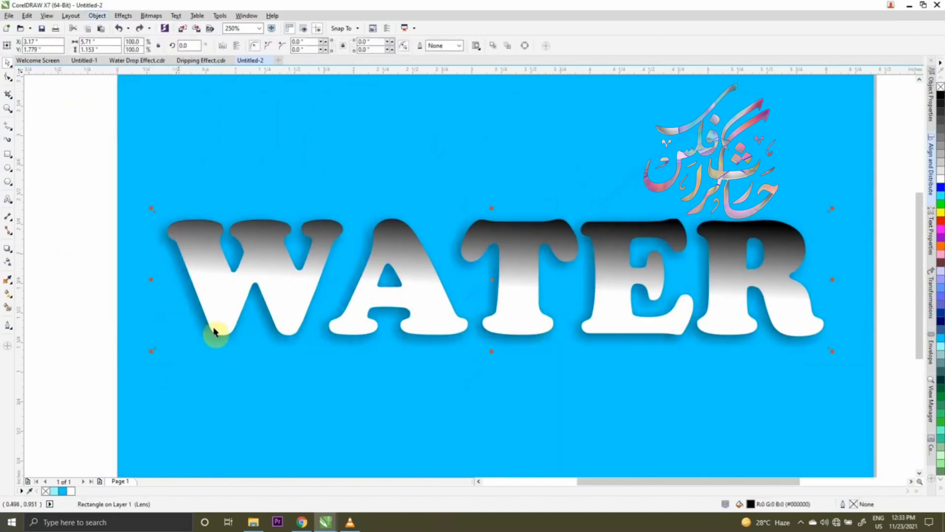
# Trim the separated shadow with the WATER text
pyautogui.moveTo(62, 152); pyautogui.dragTo(117, 360)
pyautogui.moveTo(517, 407); pyautogui.dragTo(896, 402)
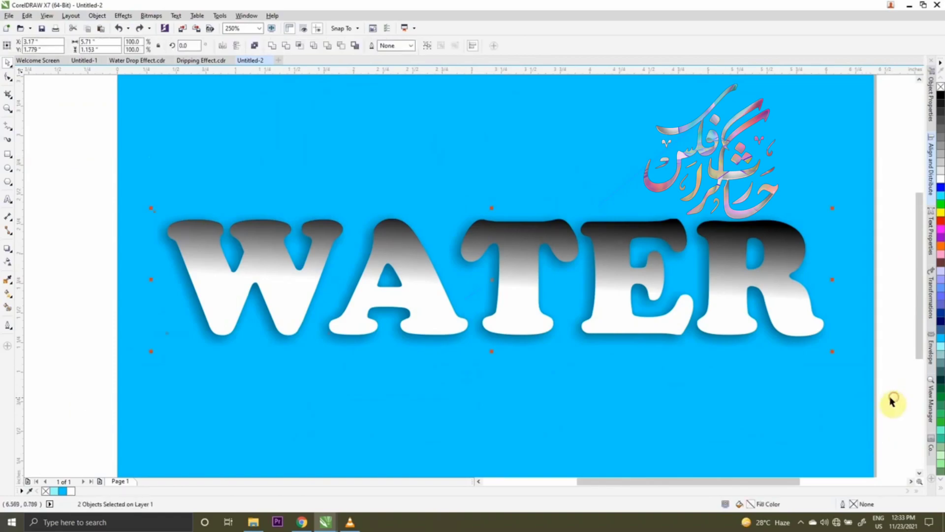
pyautogui.click(285, 48)
# Set the transparency merge mode of the WATER text to Overlay
pyautogui.click(229, 283)
pyautogui.click(10, 295)
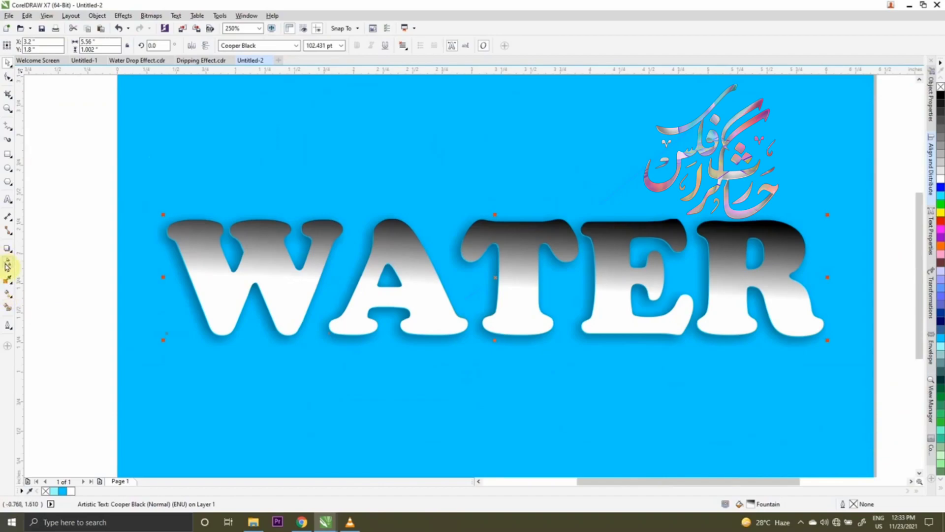
pyautogui.click(7, 265)
pyautogui.click(109, 46)
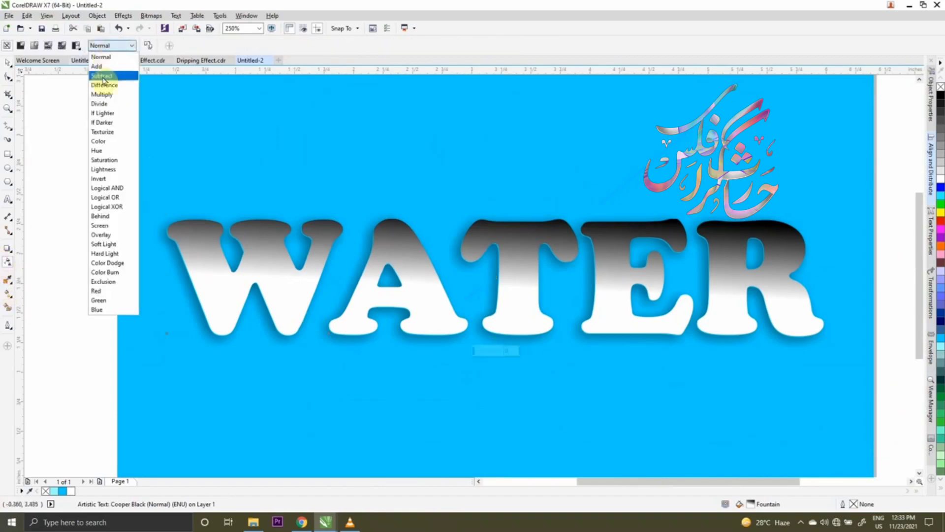
pyautogui.click(107, 236)
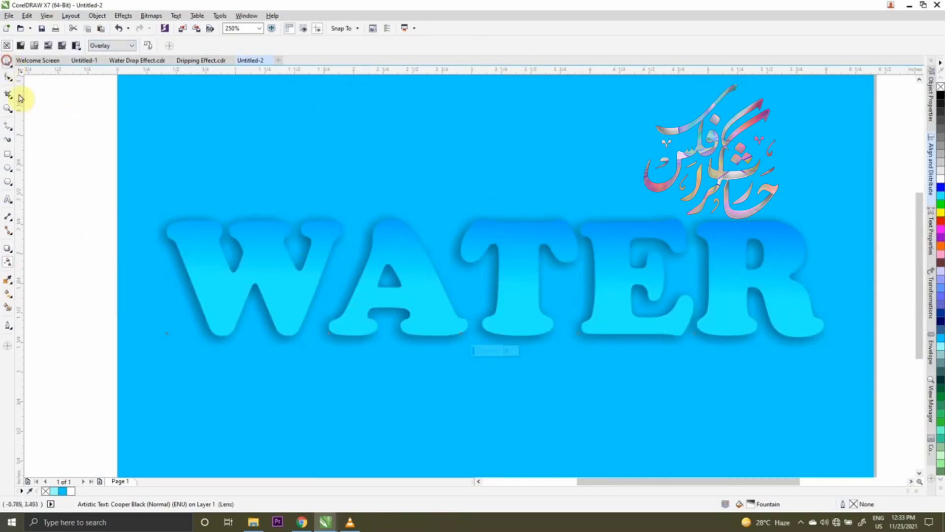
pyautogui.press('space')
pyautogui.scroll(-2, 380, 322)
pyautogui.scroll(1, 380, 305)
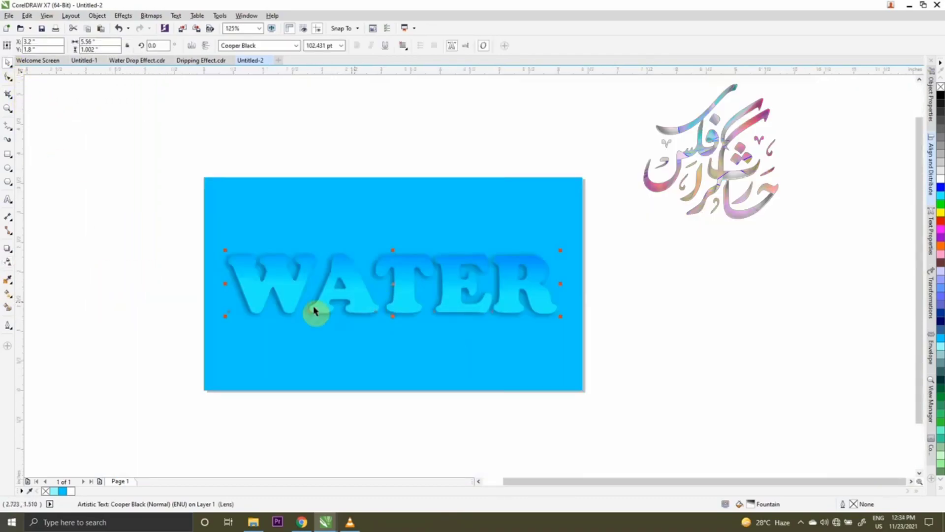
pyautogui.scroll(1, 313, 310)
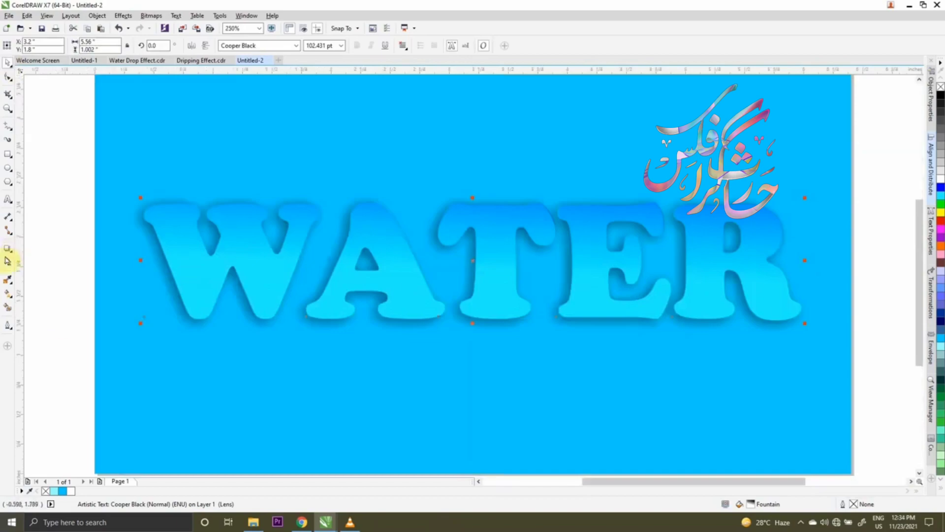
# Draw three tapered Artistic Media highlight strokes, 0.04 inches wide, on the W: inner left stem, top middle serif and right stem
pyautogui.click(7, 140)
pyautogui.scroll(1, 175, 228)
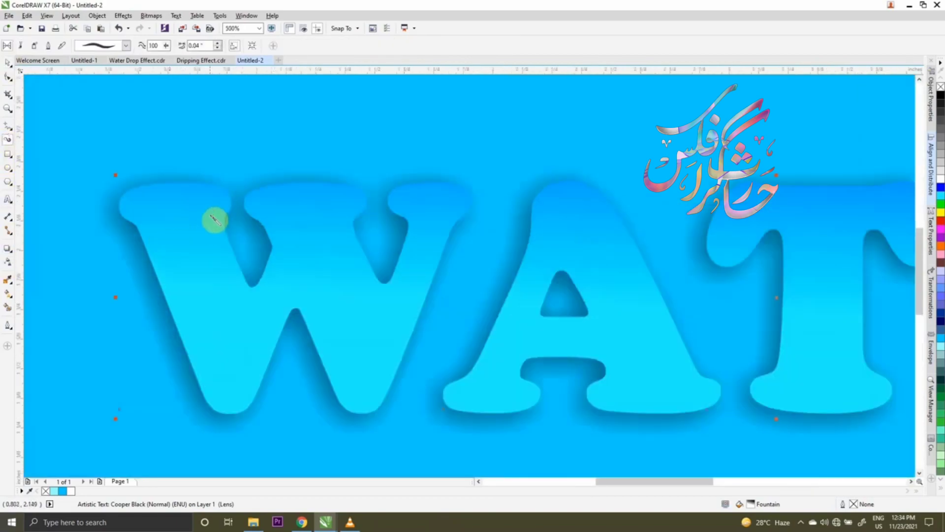
pyautogui.moveTo(212, 218); pyautogui.dragTo(214, 282)
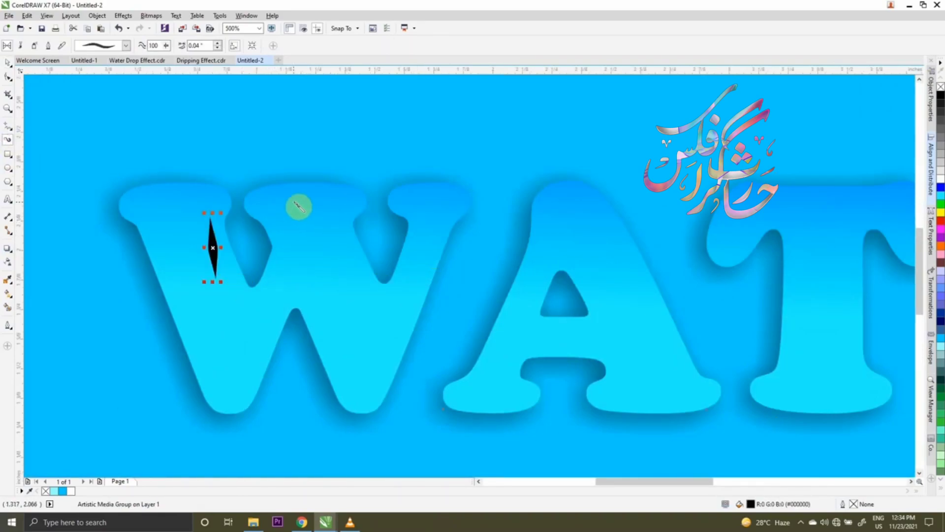
pyautogui.moveTo(305, 197)
pyautogui.mouseDown()
pyautogui.moveTo(347, 199)
pyautogui.moveTo(344, 236)
pyautogui.mouseUp()
pyautogui.moveTo(423, 272); pyautogui.dragTo(399, 323)
# Draw tapered highlight strokes on the A's right leg and peak, and shift the peak stroke further inside the letter
pyautogui.moveTo(625, 252); pyautogui.dragTo(655, 330)
pyautogui.scroll(-3, 516, 312)
pyautogui.scroll(3, 625, 335)
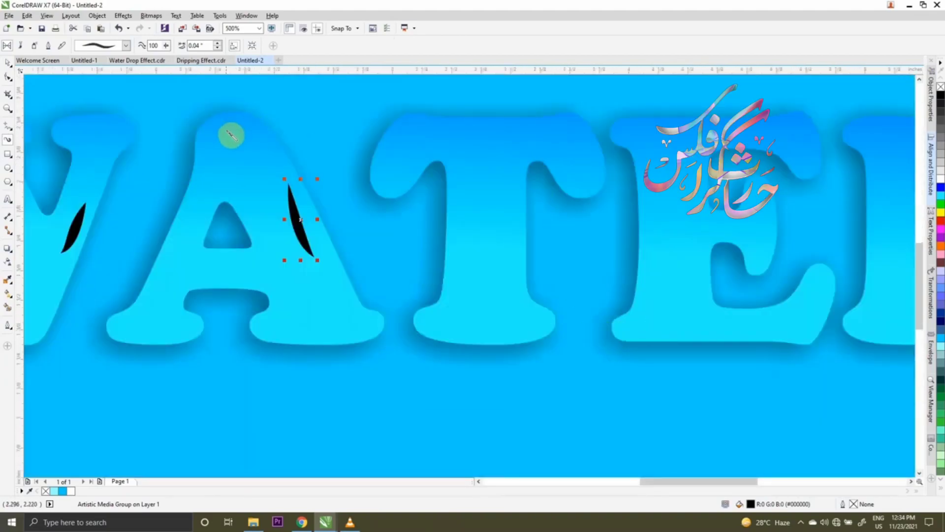
pyautogui.moveTo(252, 126); pyautogui.dragTo(279, 134)
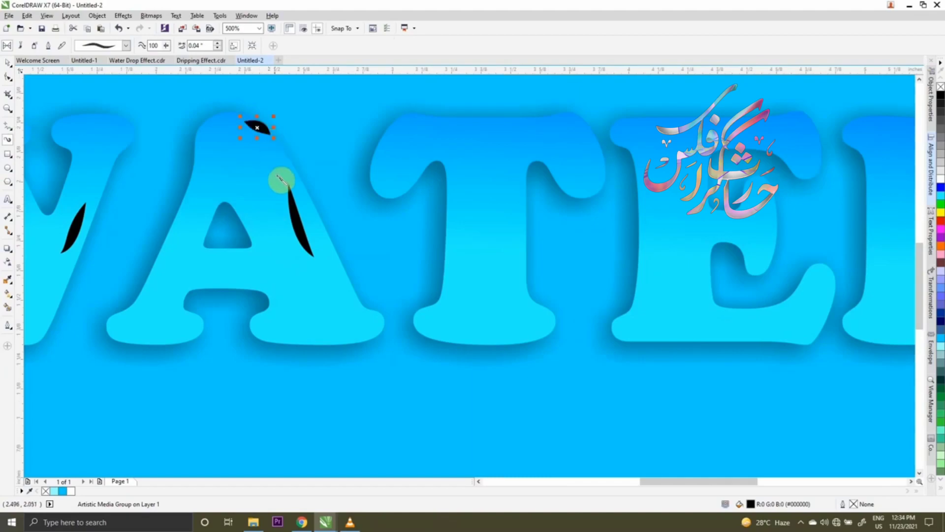
pyautogui.scroll(2, 263, 140)
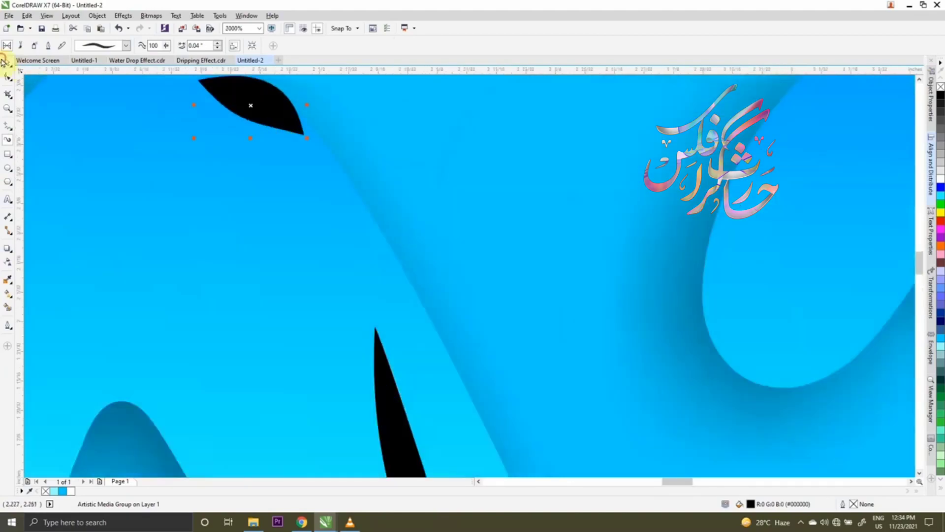
pyautogui.click(7, 64)
pyautogui.moveTo(249, 105); pyautogui.dragTo(208, 127)
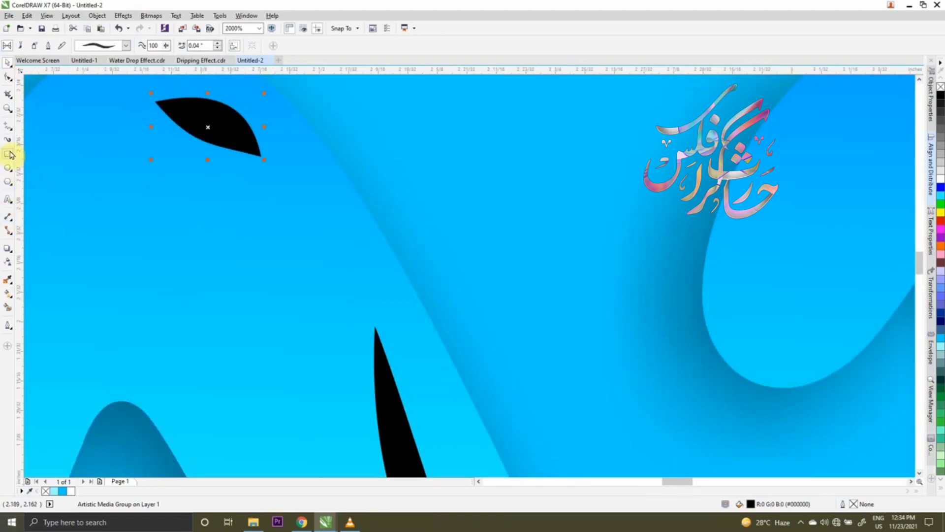
# Draw tapered highlight strokes on the remaining letters: one on the T's stem, three on the E, and two on the R
pyautogui.scroll(-4, 196, 225)
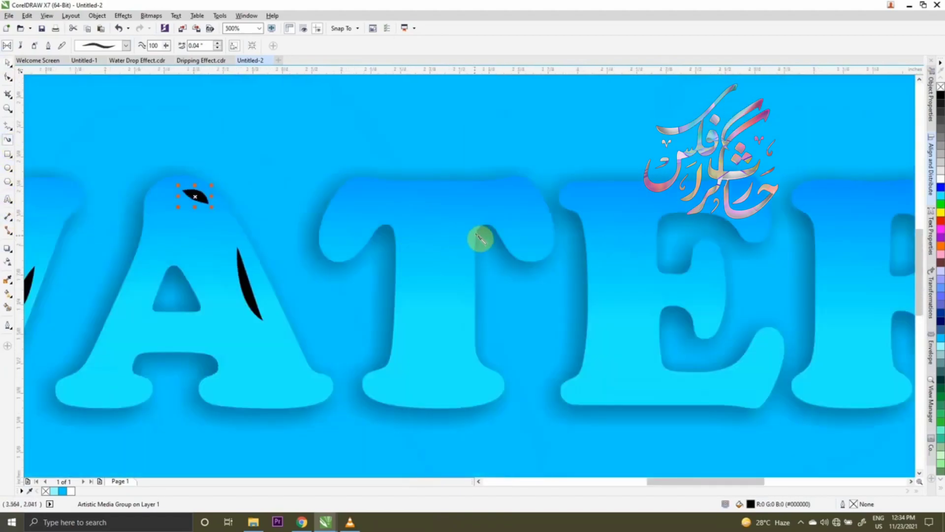
pyautogui.moveTo(473, 219); pyautogui.dragTo(466, 294)
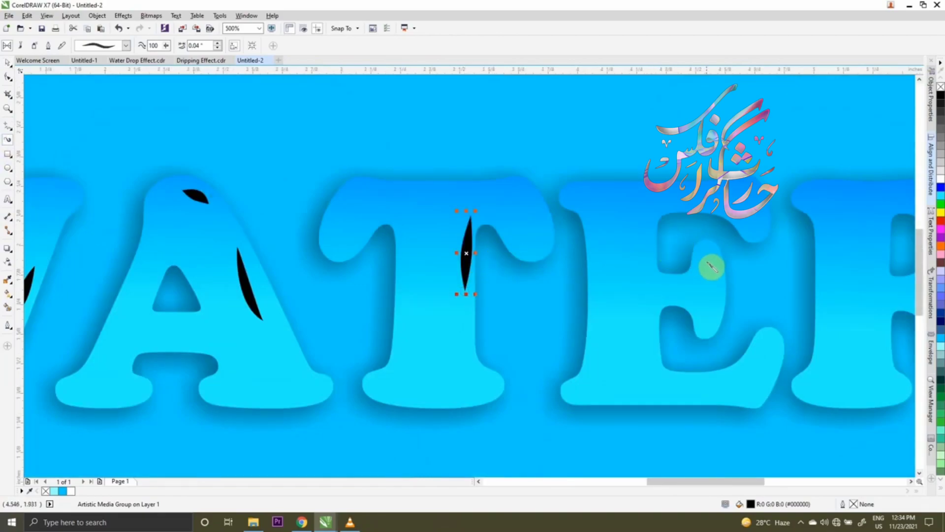
pyautogui.moveTo(718, 276); pyautogui.dragTo(714, 313)
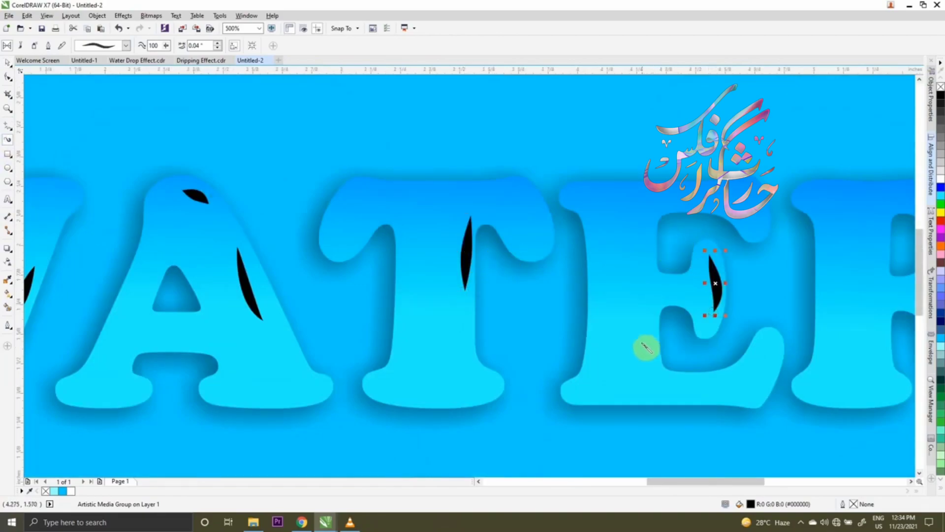
pyautogui.scroll(-3, 534, 351)
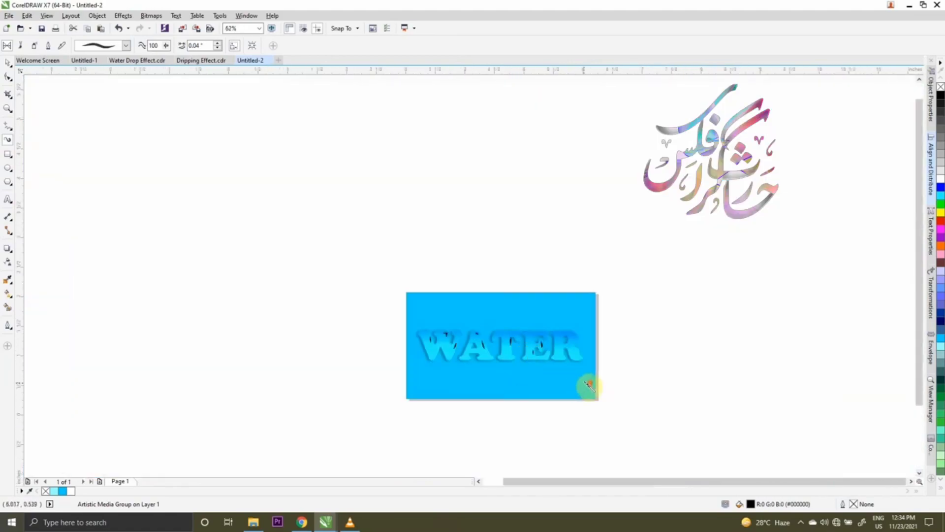
pyautogui.scroll(3, 589, 384)
pyautogui.scroll(-3, 467, 236)
pyautogui.scroll(2, 416, 184)
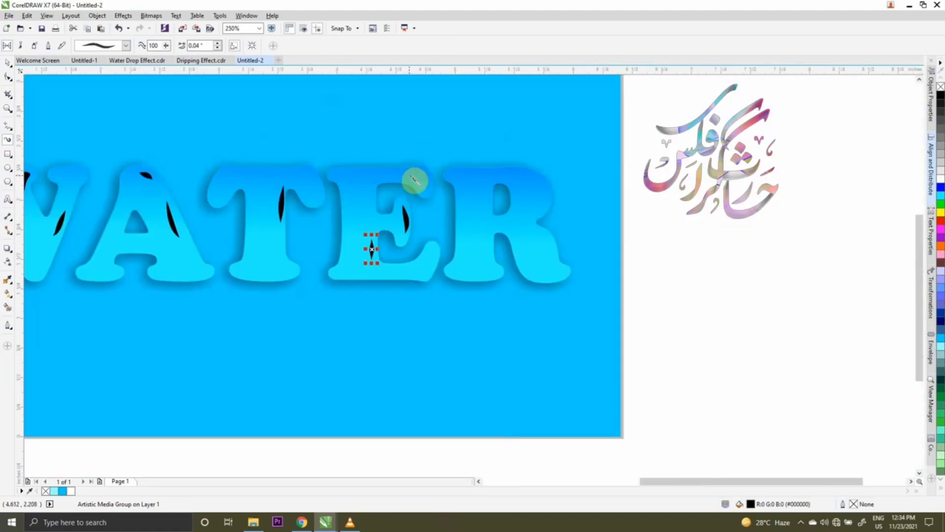
pyautogui.moveTo(419, 168); pyautogui.dragTo(424, 193)
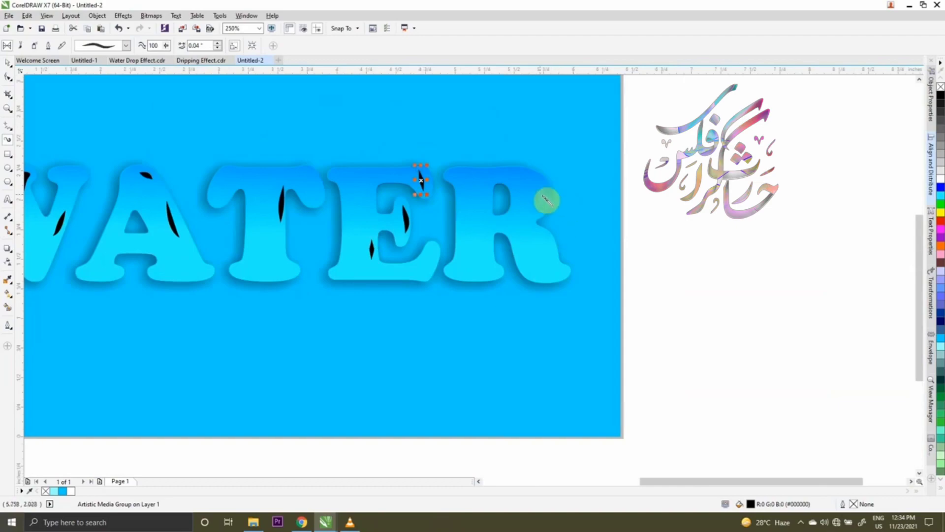
pyautogui.moveTo(534, 215); pyautogui.dragTo(536, 218)
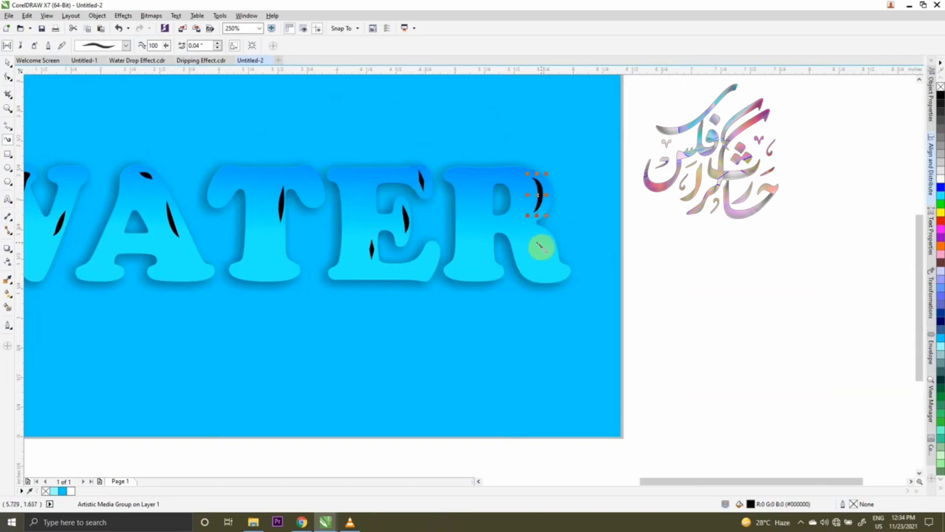
pyautogui.moveTo(487, 237); pyautogui.dragTo(486, 264)
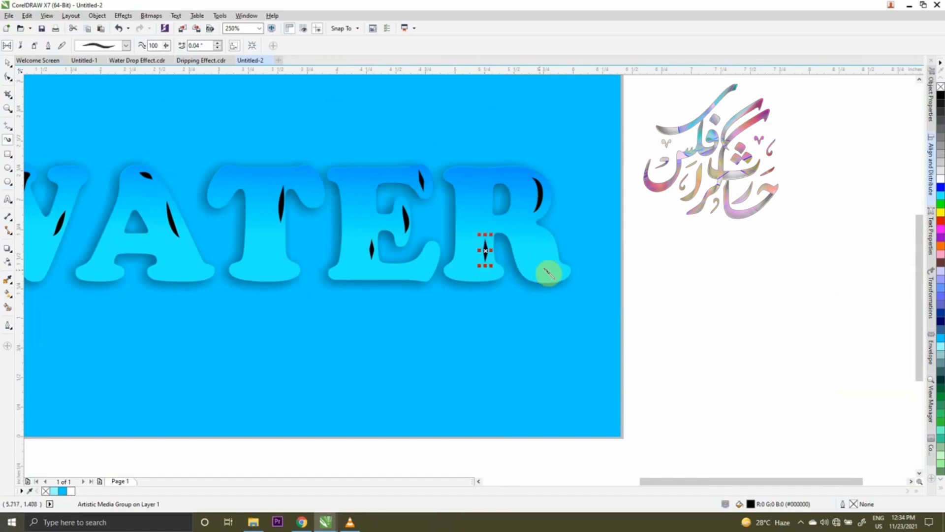
# Select all the black highlight strokes across the WATER text together and fill them with white
pyautogui.scroll(-3, 559, 246)
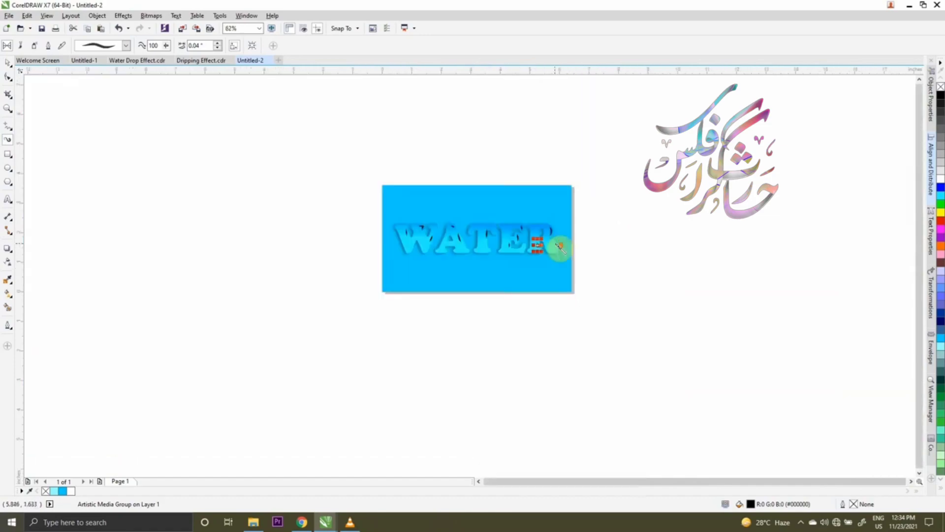
pyautogui.scroll(2, 527, 253)
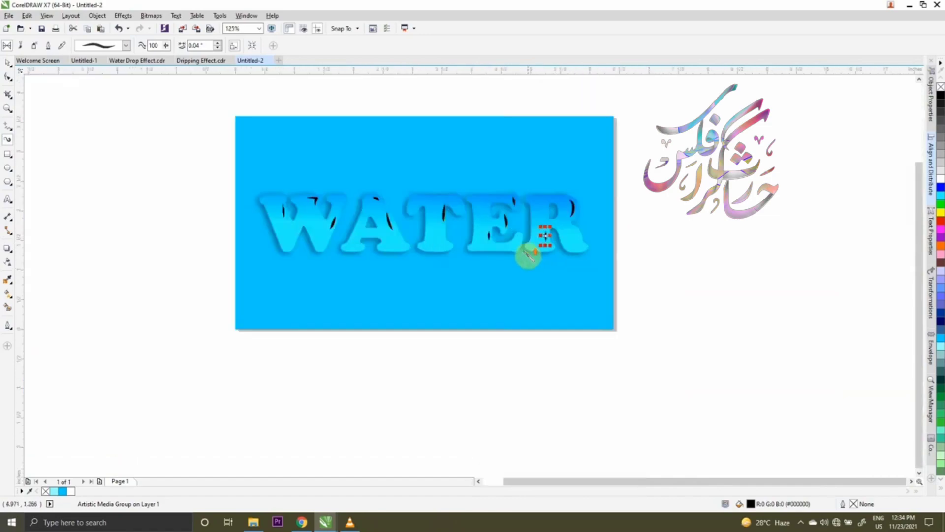
pyautogui.click(10, 65)
pyautogui.moveTo(150, 143)
pyautogui.mouseDown()
pyautogui.moveTo(627, 263)
pyautogui.moveTo(631, 251)
pyautogui.mouseUp()
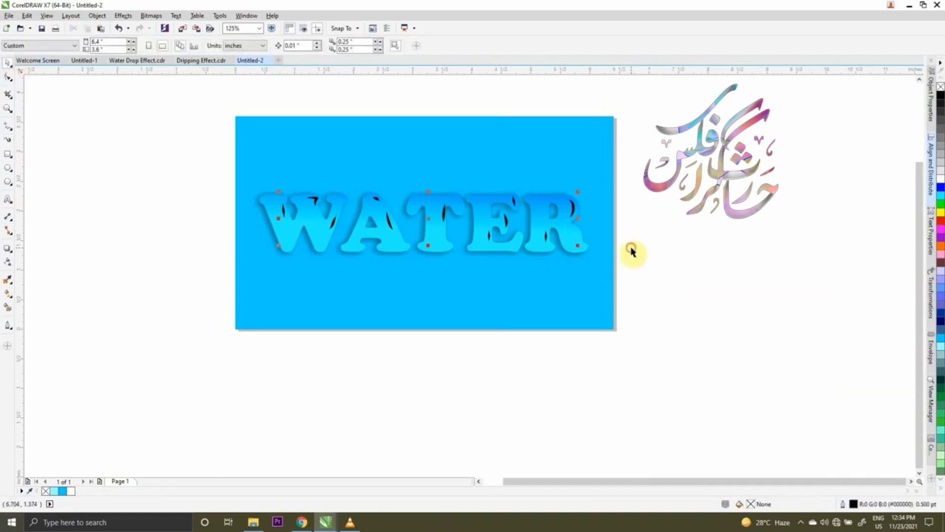
pyautogui.click(941, 179)
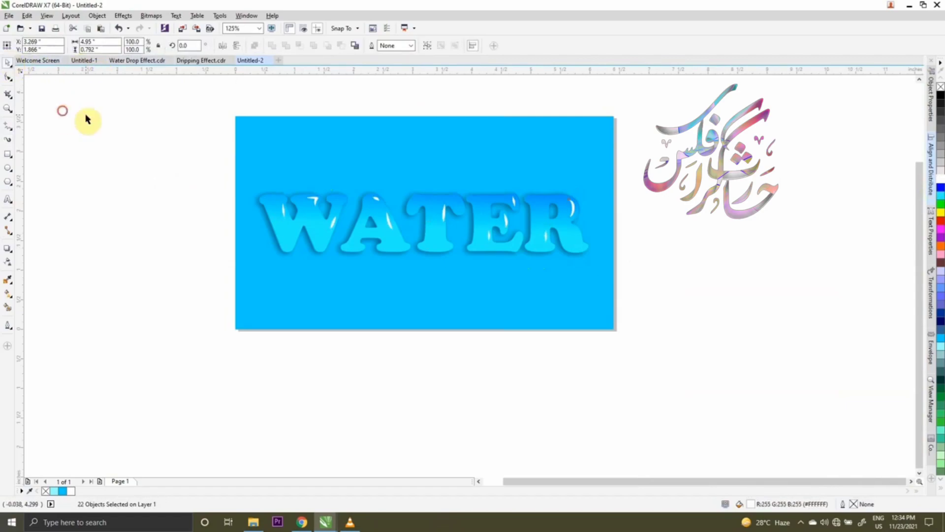
# Examine the finished WATER effect at several zoom levels, with the page fitted in view and in full-screen preview
pyautogui.scroll(-2, 475, 226)
pyautogui.scroll(4, 475, 226)
pyautogui.scroll(-5, 468, 217)
pyautogui.scroll(4, 464, 225)
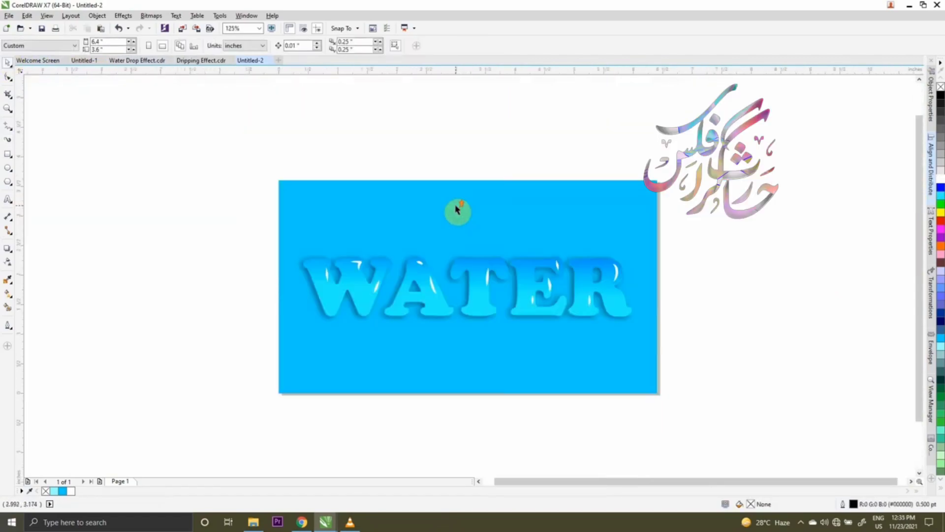
pyautogui.scroll(-2, 457, 209)
pyautogui.scroll(2, 500, 244)
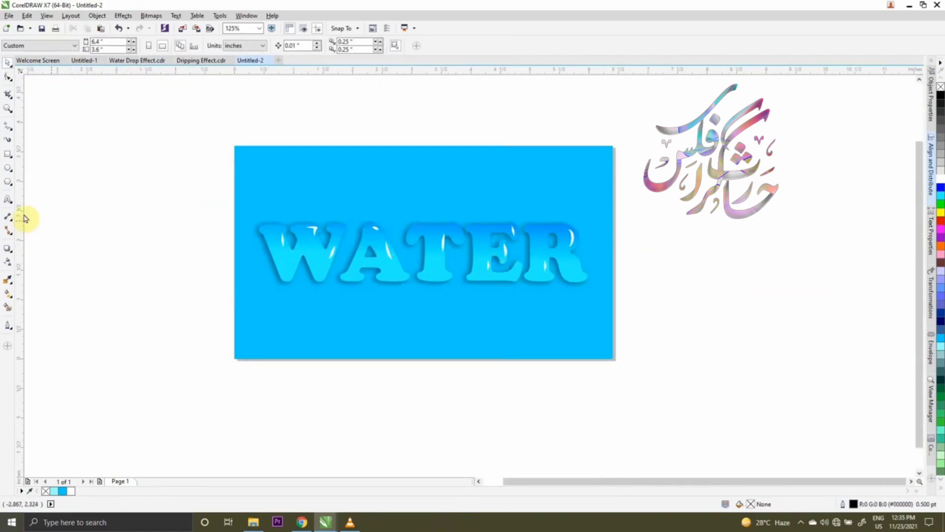
pyautogui.click(9, 107)
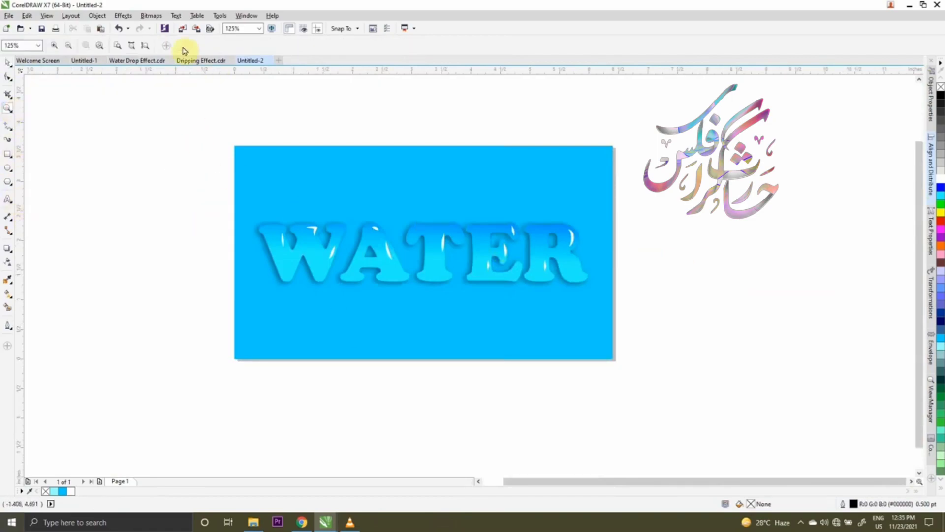
pyautogui.click(149, 46)
pyautogui.press('F11')
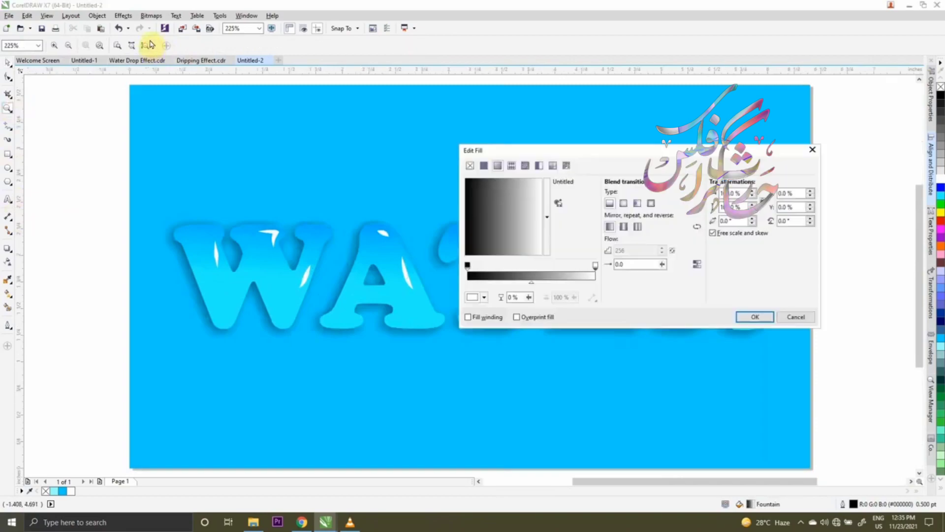
pyautogui.click(808, 316)
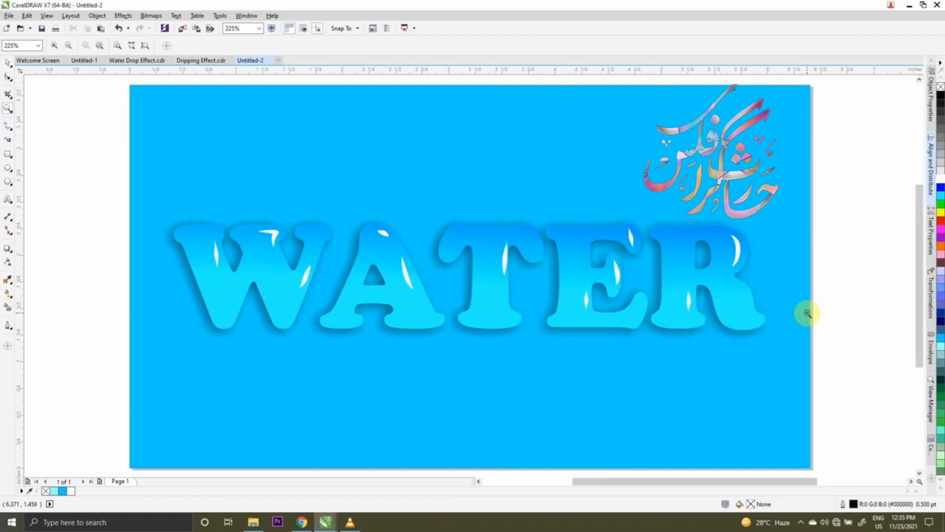
pyautogui.press('F9')
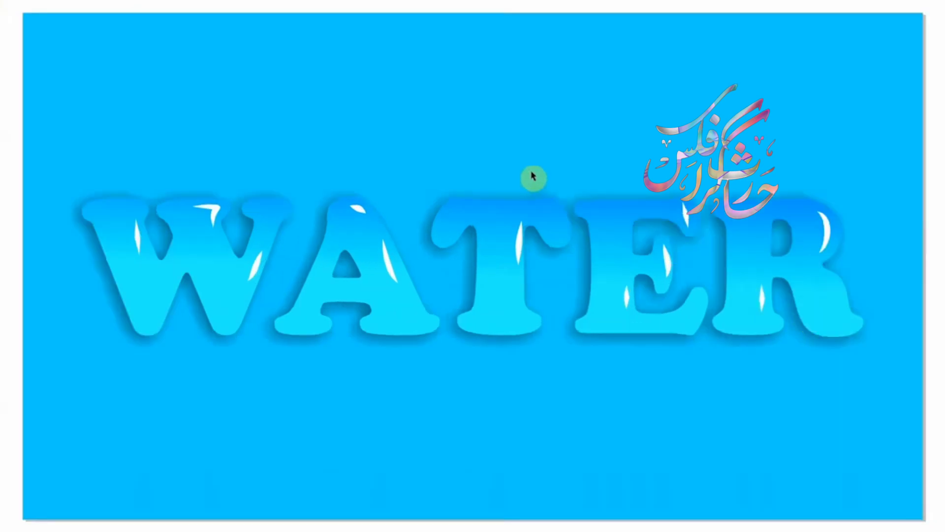
pyautogui.press('F9')
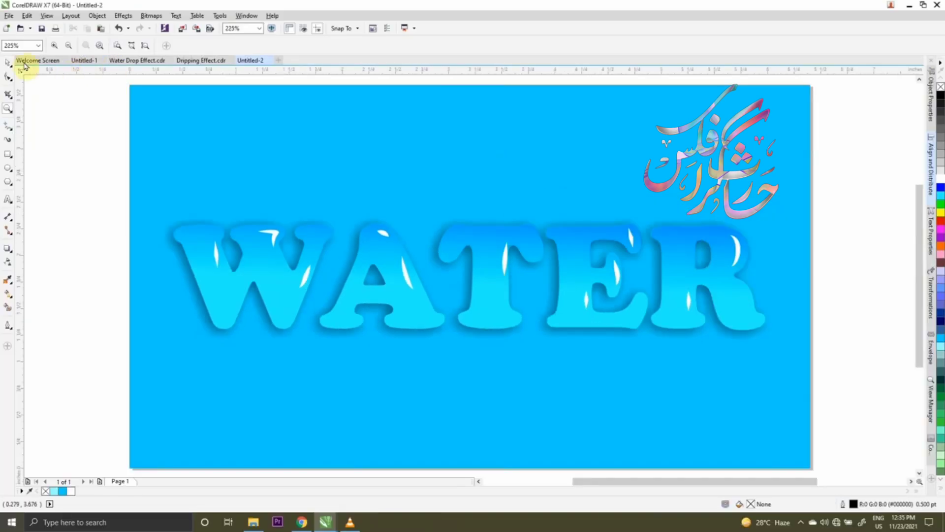
pyautogui.click(7, 63)
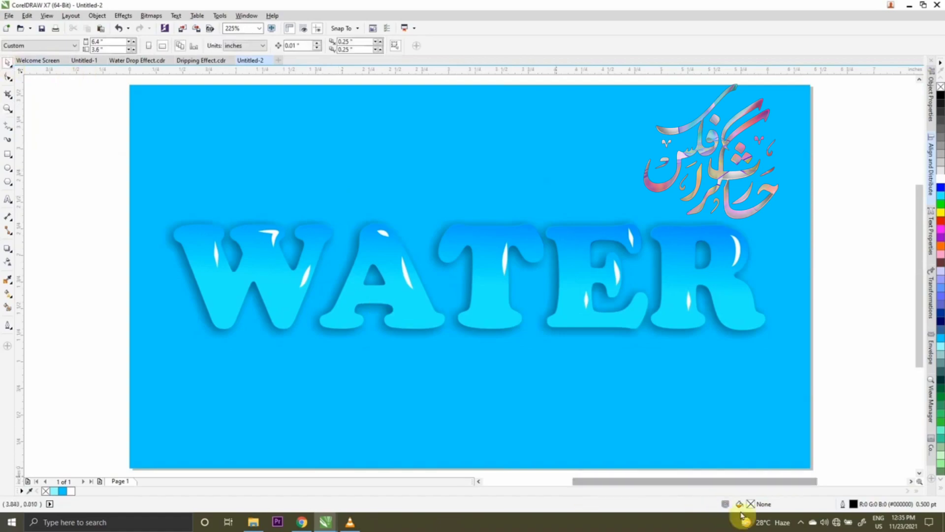
pyautogui.click(806, 525)
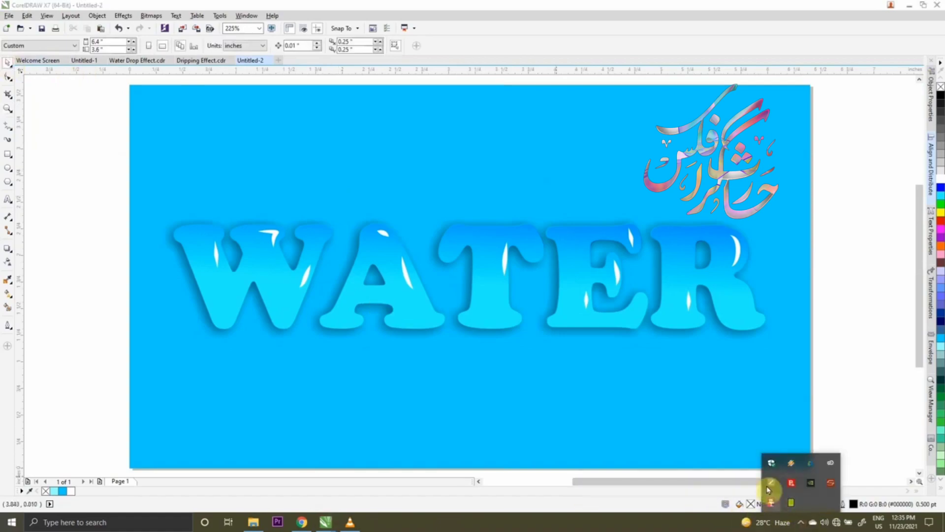